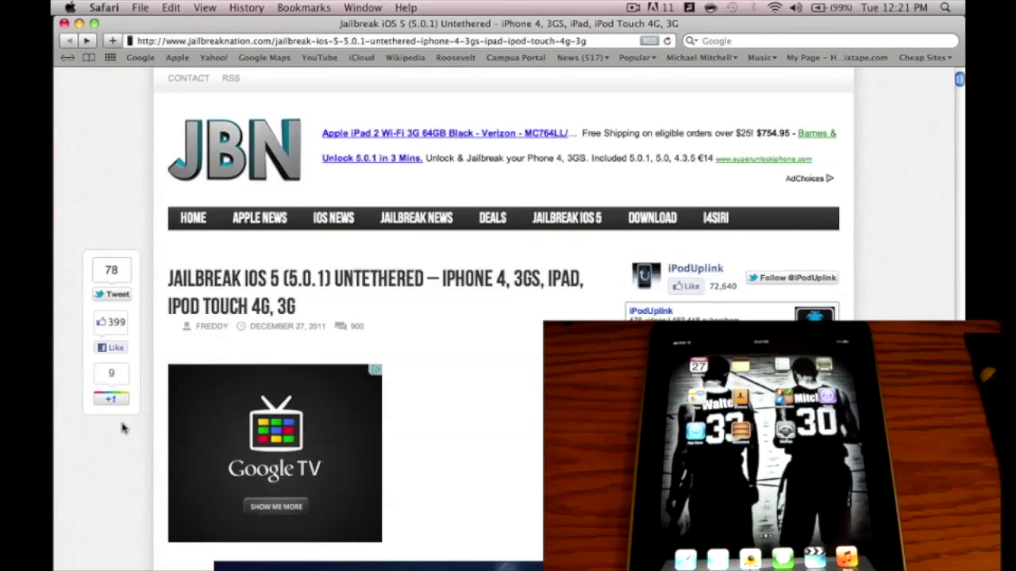
- Scroll the article down to the Option 1/Option 2 text and redsn0w Steps 1–2
scroll(123, 428, down, 5)
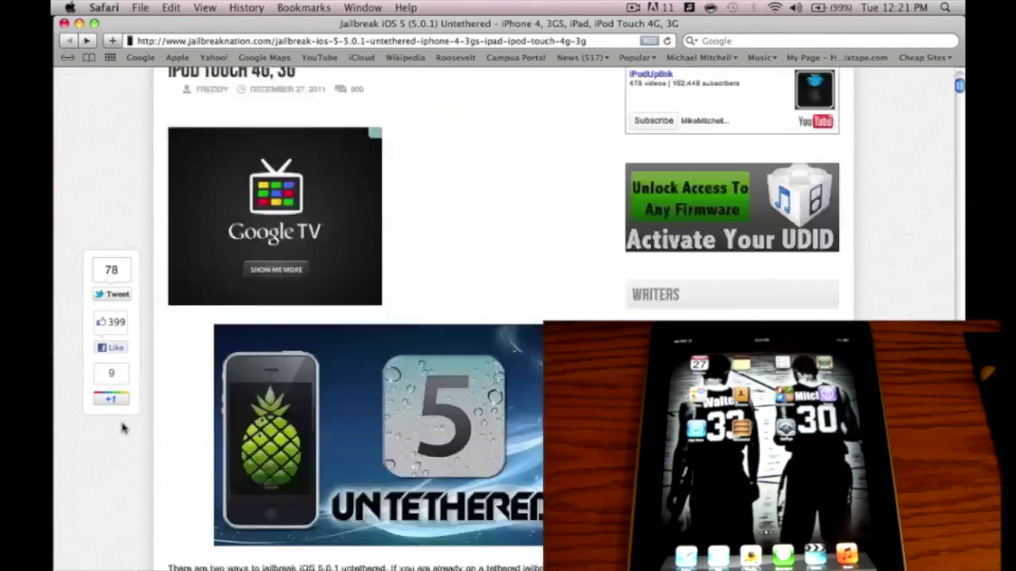
scroll(123, 428, down, 5)
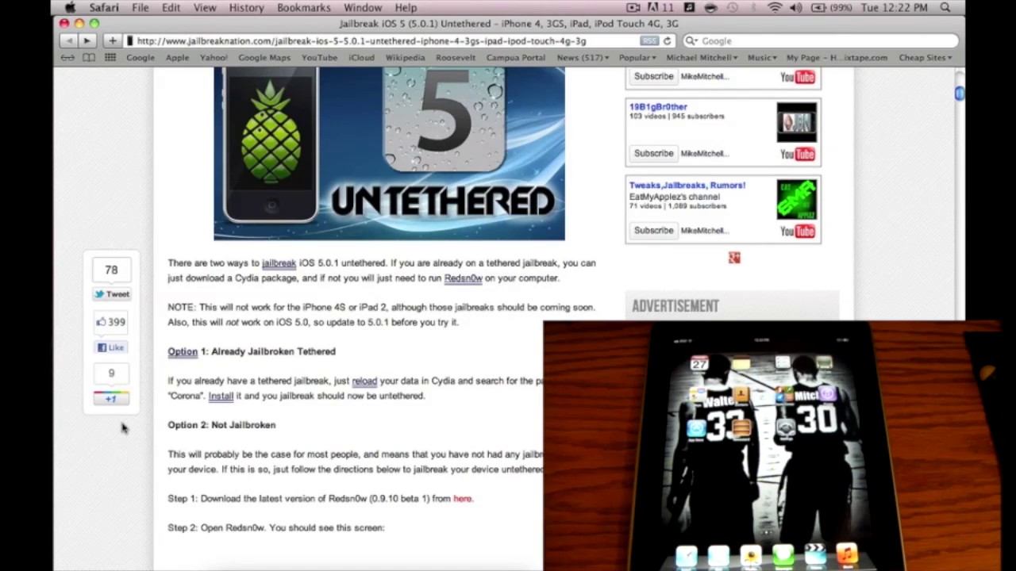
- Bring the redsn0w 0.9.10b1 window forward and start the Jailbreak
key(F9)
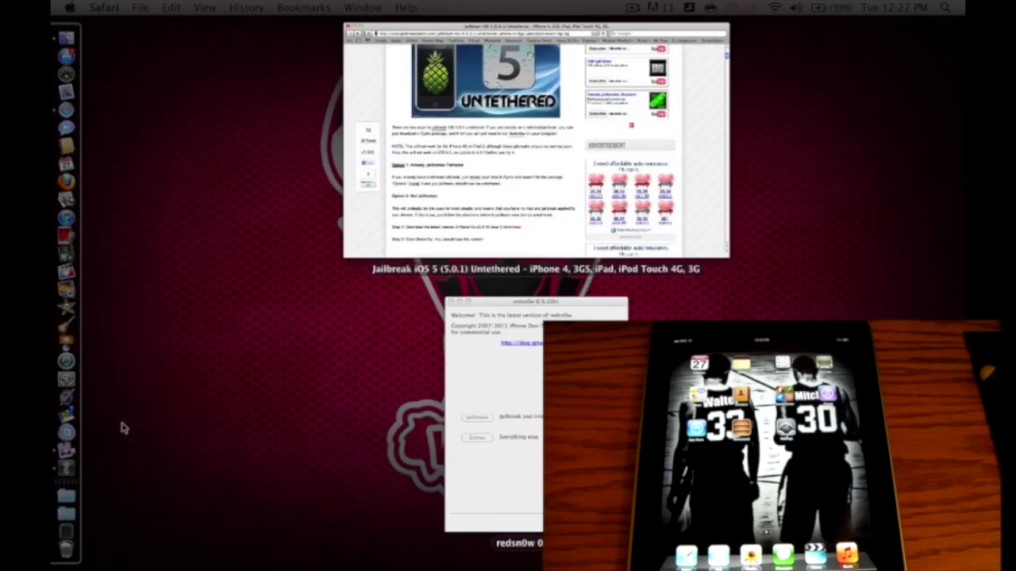
click(521, 431)
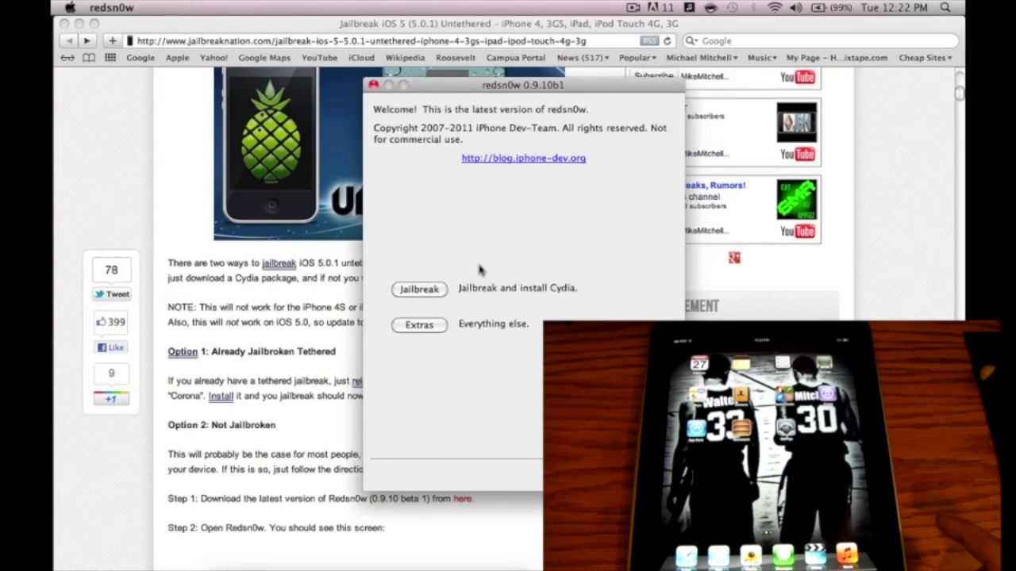
click(419, 289)
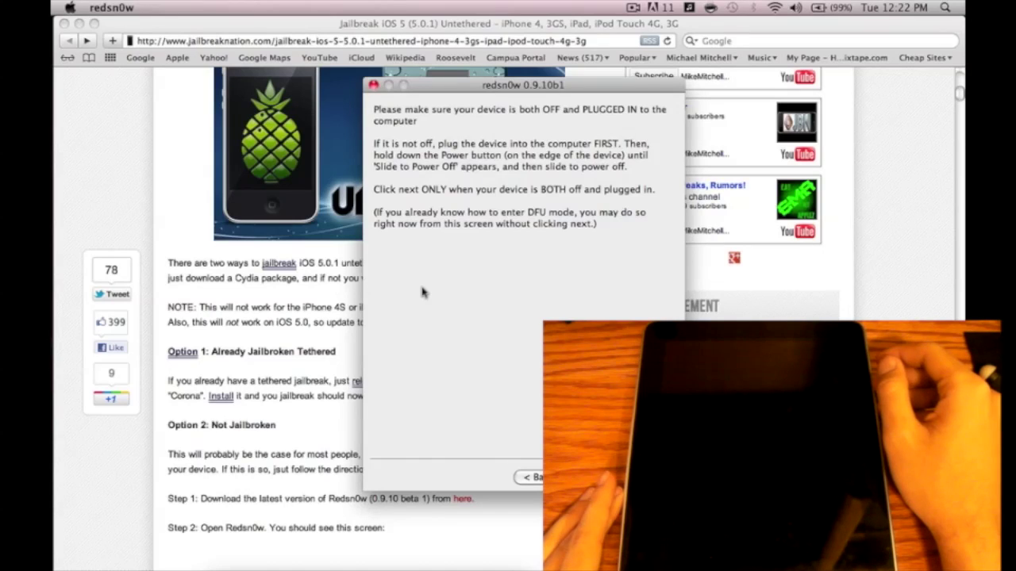
key(Return)
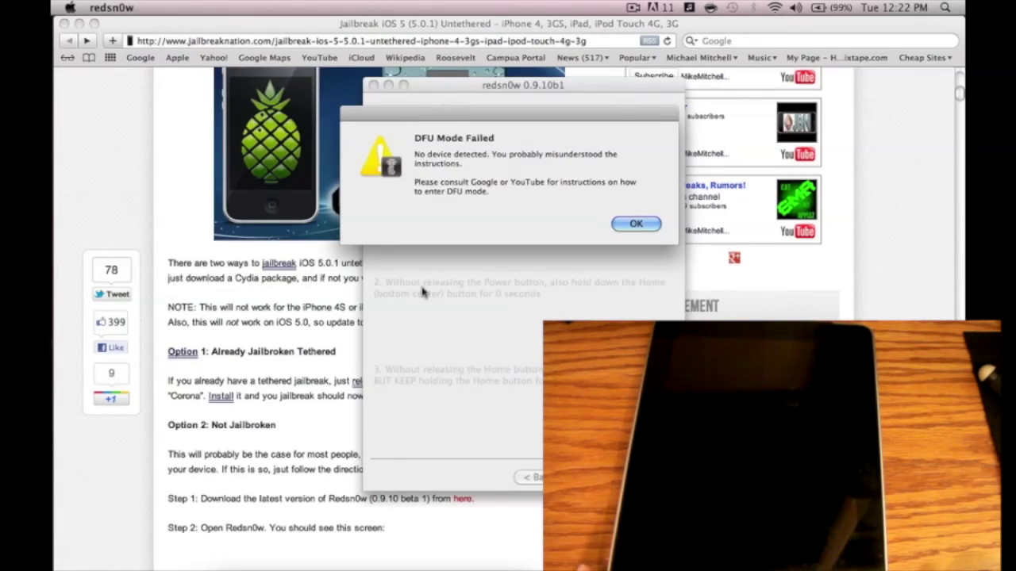
click(638, 226)
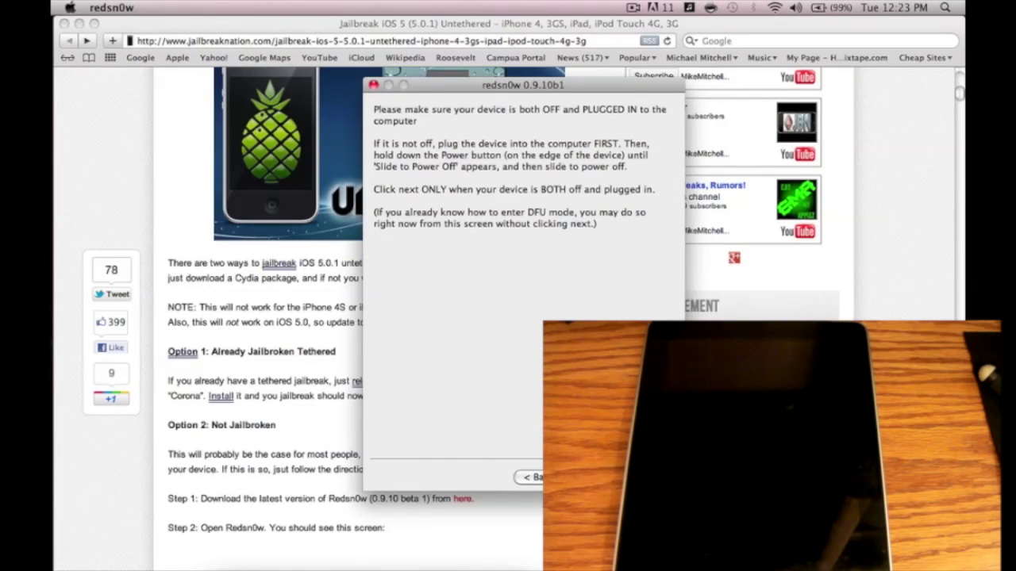
- Advance to the DFU instructions and restart the Power/Home DFU steps so limera1n runs
key(Return)
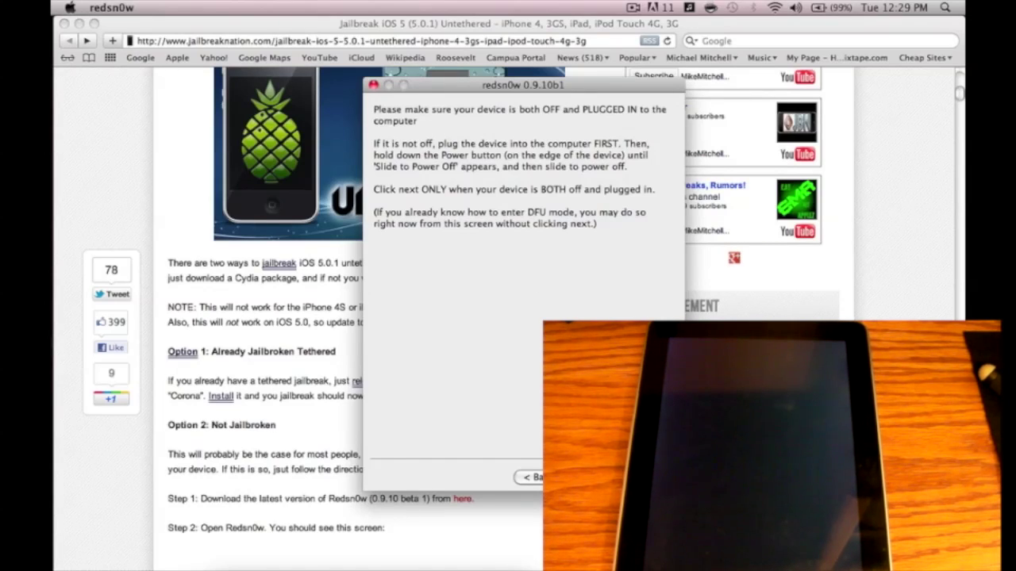
key(Return)
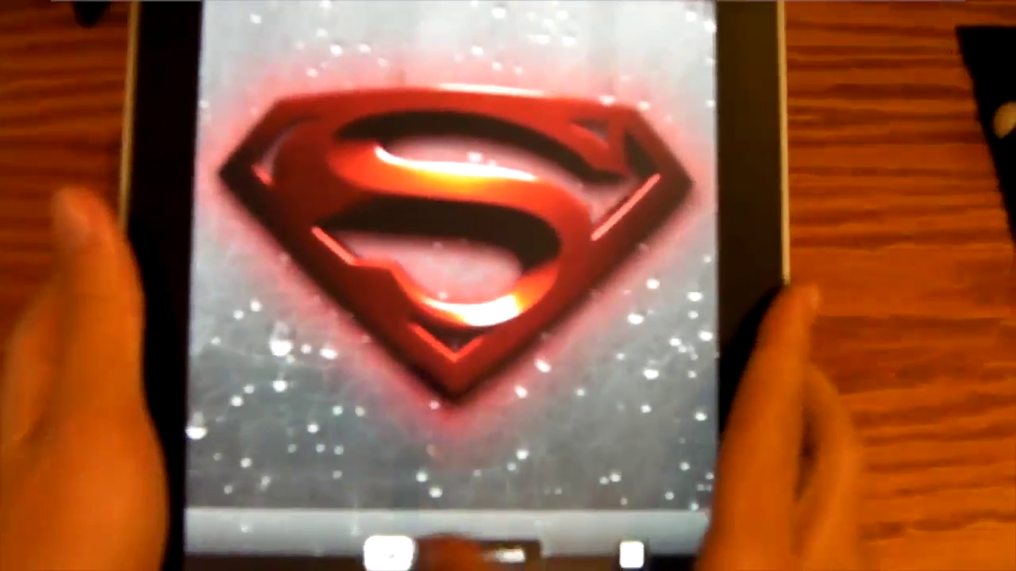
- Slide to unlock the iPad and reveal the Cydia icon on the home screen
drag(389, 553, 631, 554)
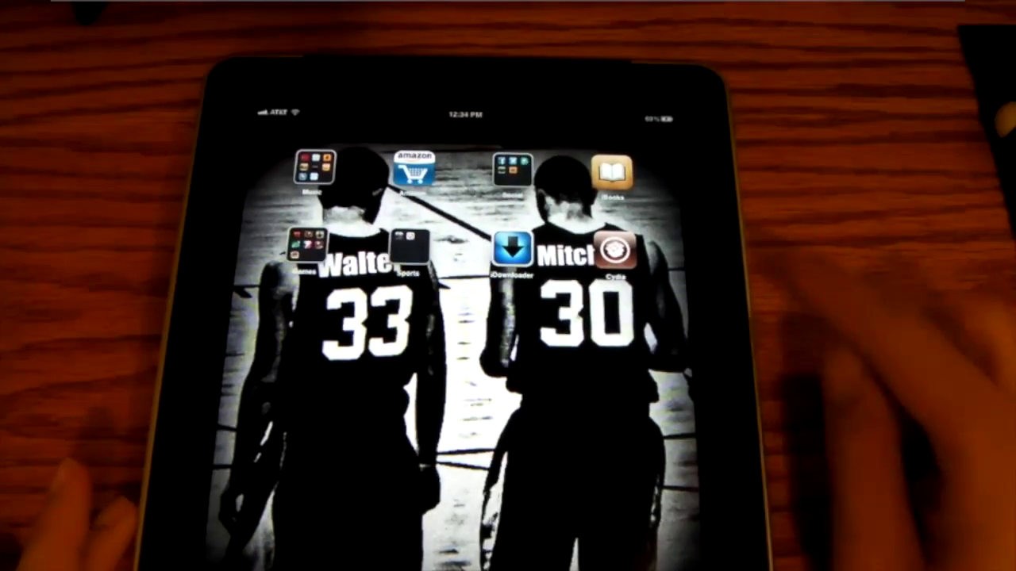
- Launch Cydia, postpone cellular data setup with Later, and choose the User profile
click(614, 249)
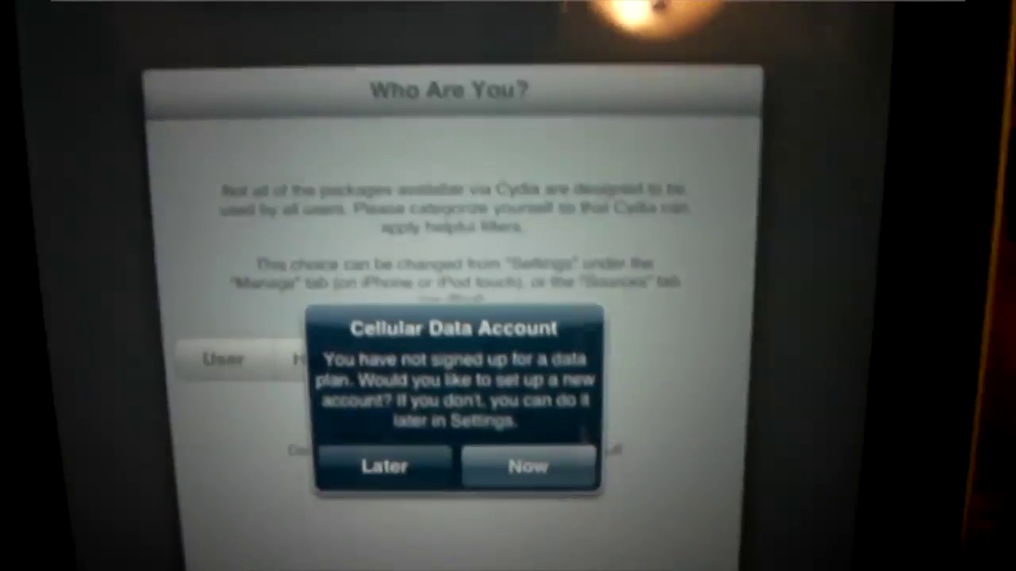
click(425, 481)
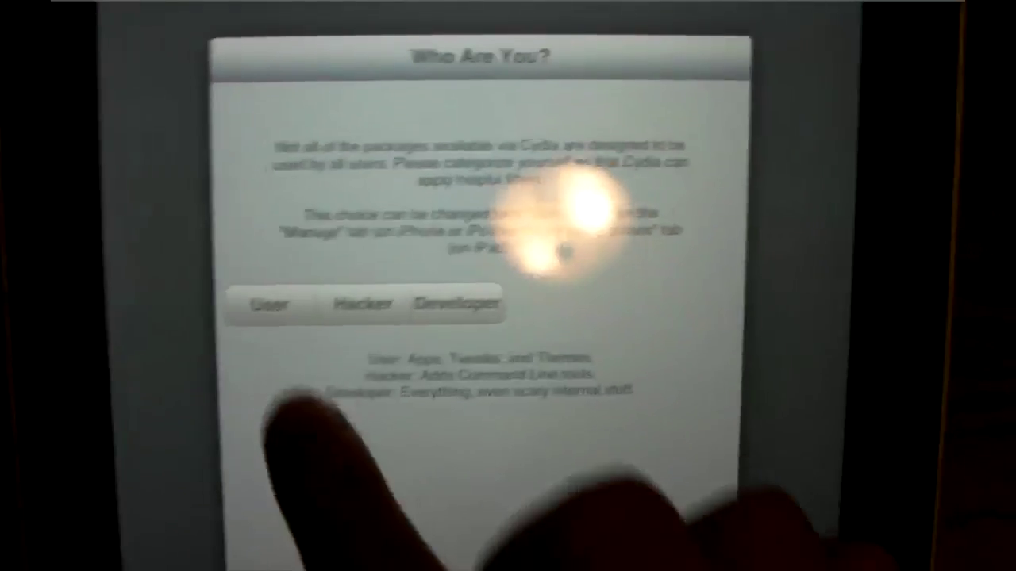
click(270, 304)
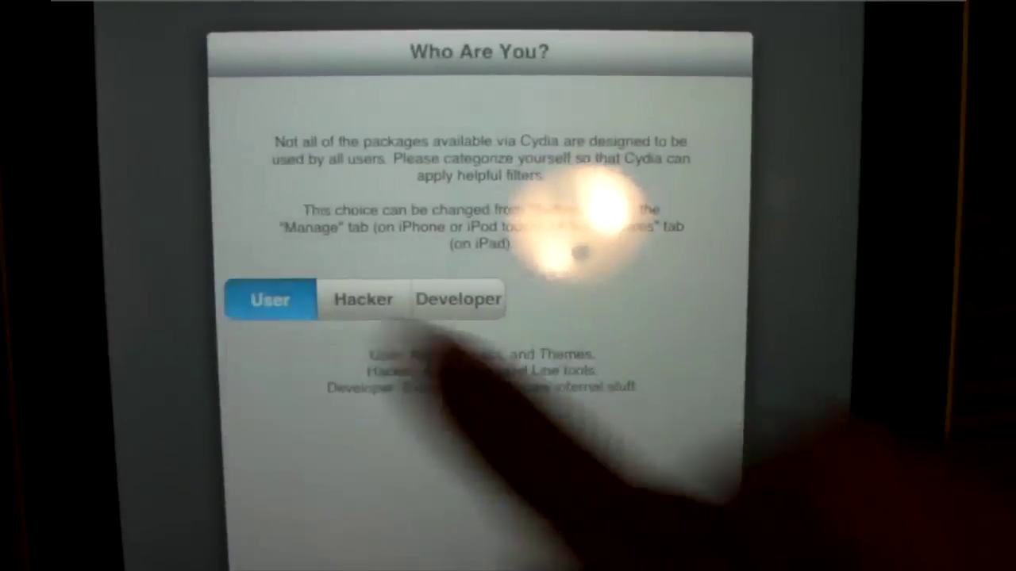